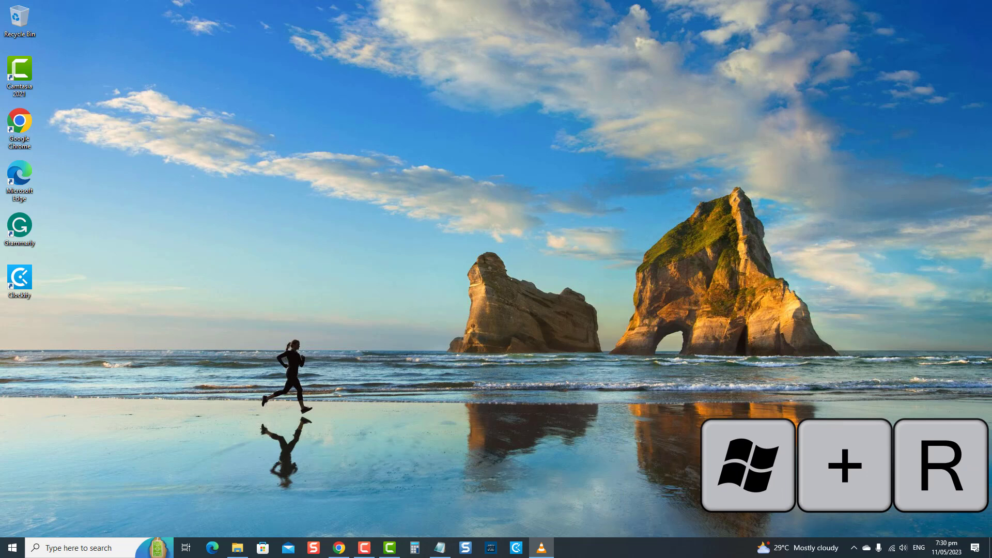
Launch the Local Group Policy Editor by running gpedit.msc from the Run box
key(super+r)
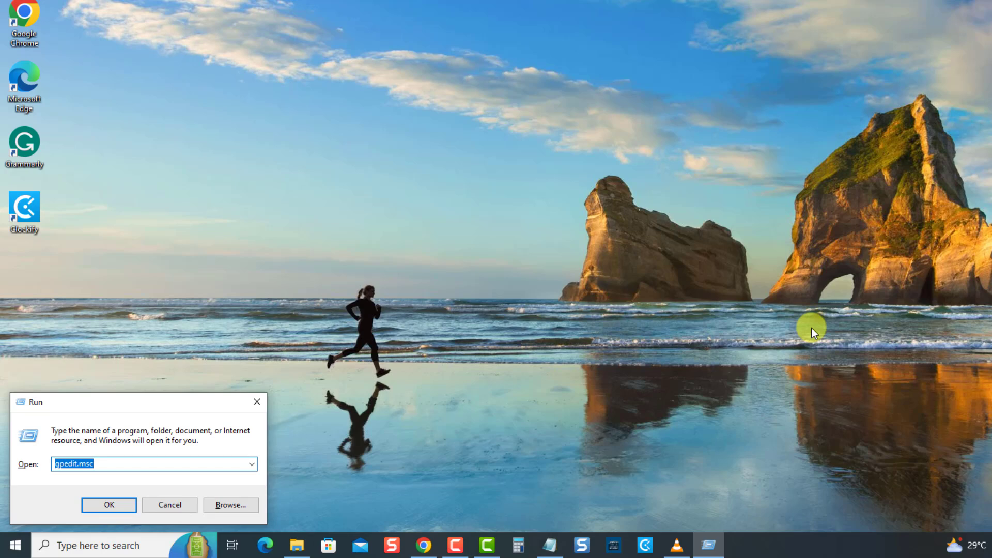
click(141, 464)
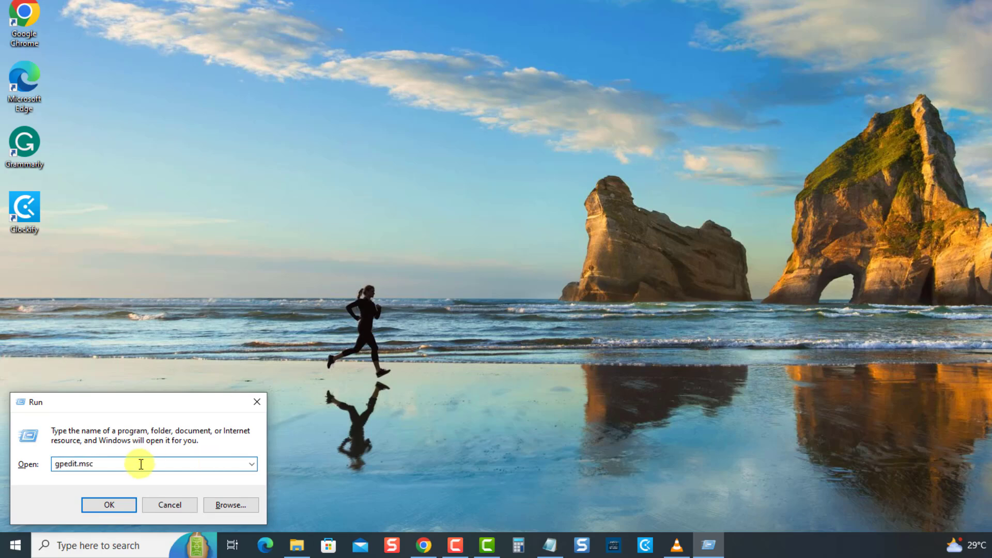
double_click(137, 463)
key(Return)
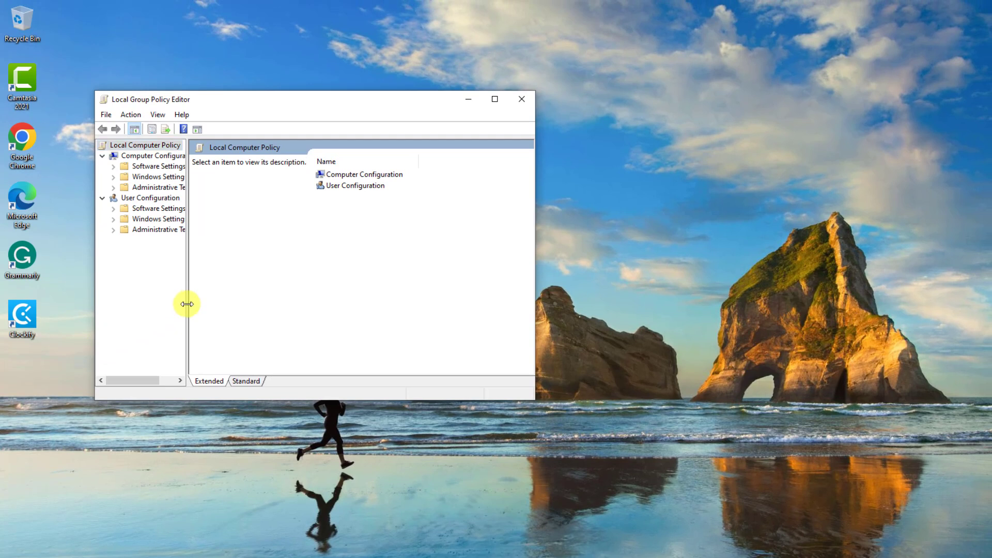
Expand User Configuration > Administrative Templates > Windows Components > File Explorer
drag(186, 304, 281, 305)
click(165, 201)
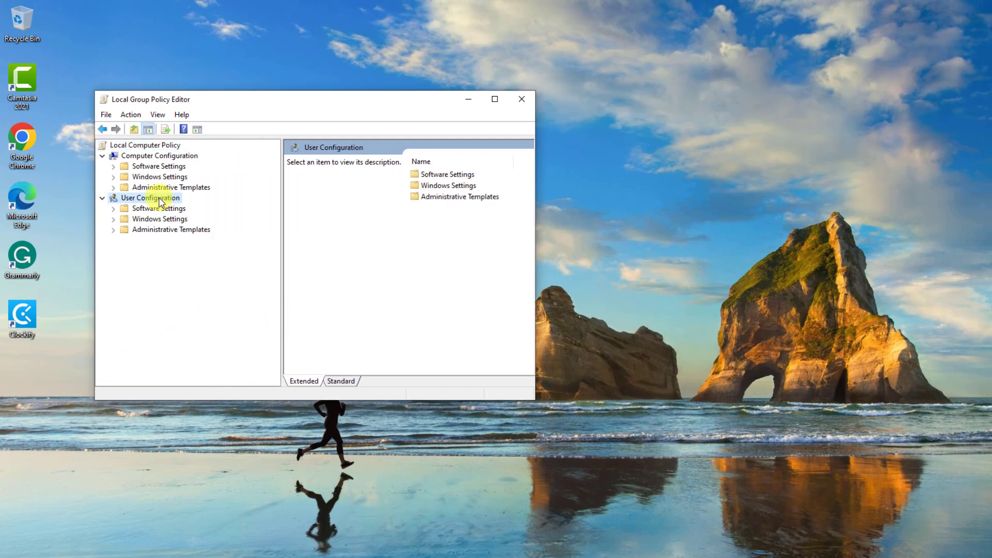
click(113, 230)
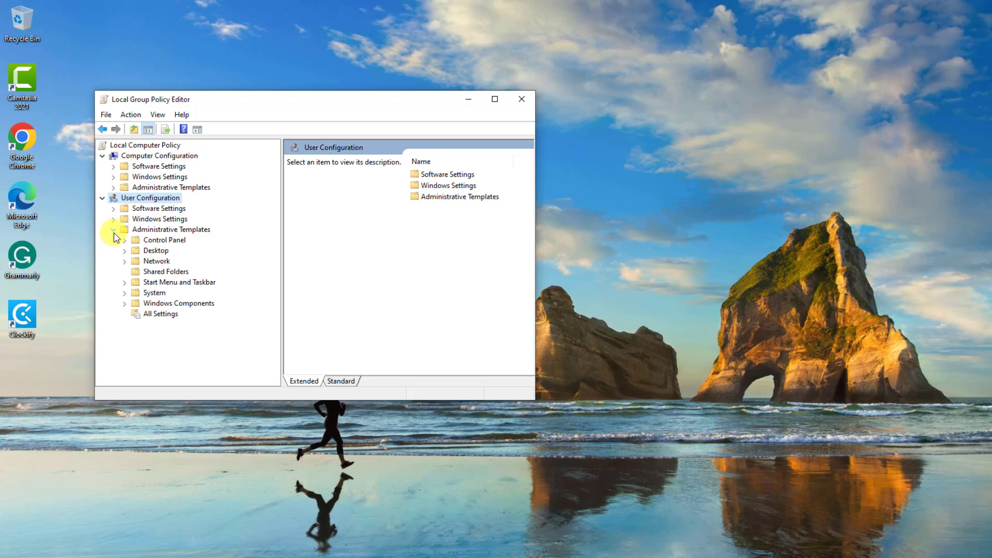
click(125, 303)
mouse_move(271, 257)
mouse_down()
mouse_move(274, 280)
mouse_move(274, 260)
mouse_up()
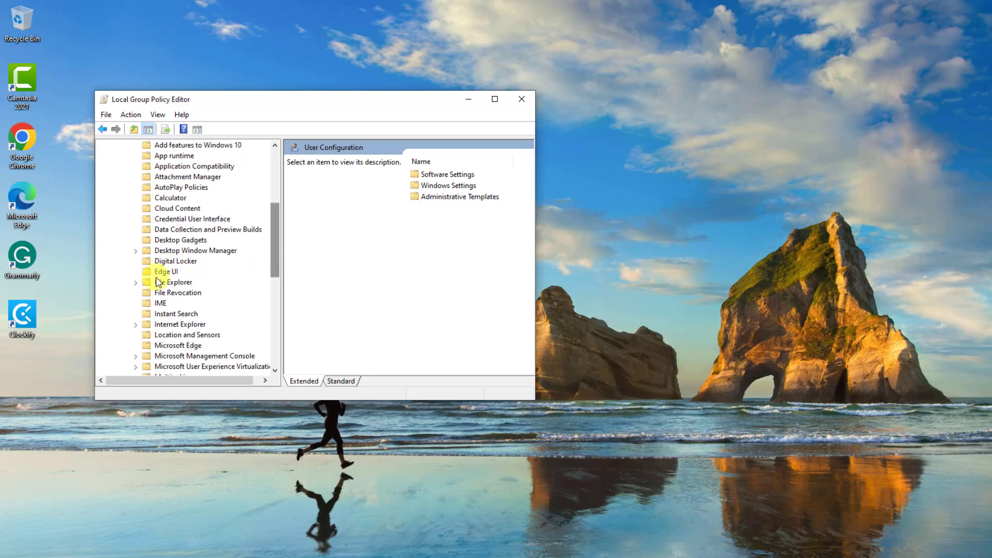
click(136, 283)
Set 'Turn off Windows Key hotkeys' to Enabled, close the editor, and bring up Start
click(172, 282)
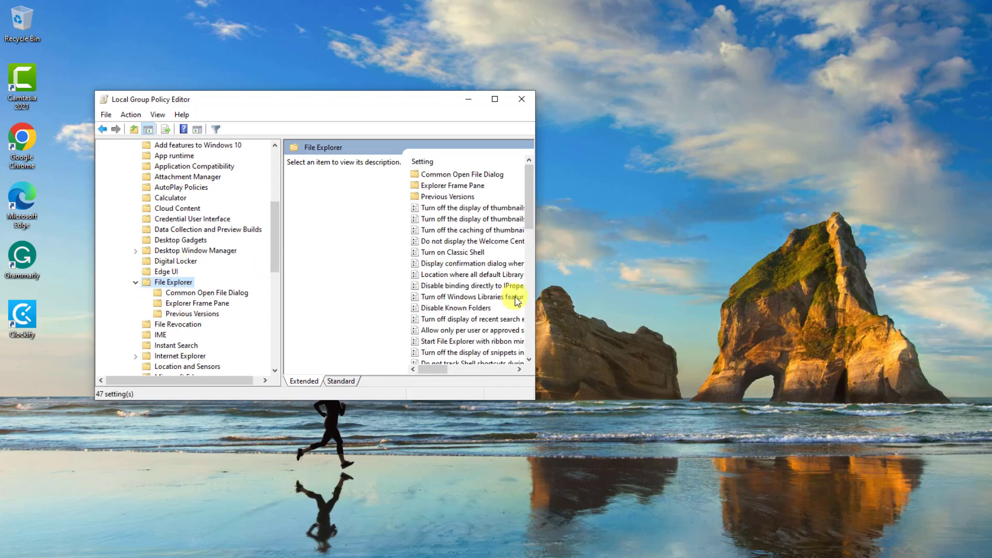
drag(536, 295, 750, 323)
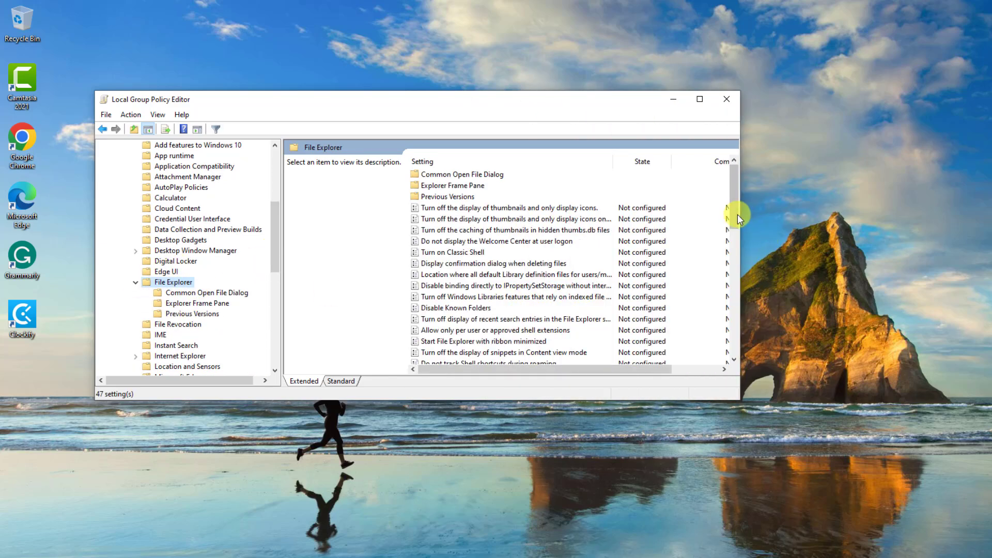
drag(736, 214, 516, 321)
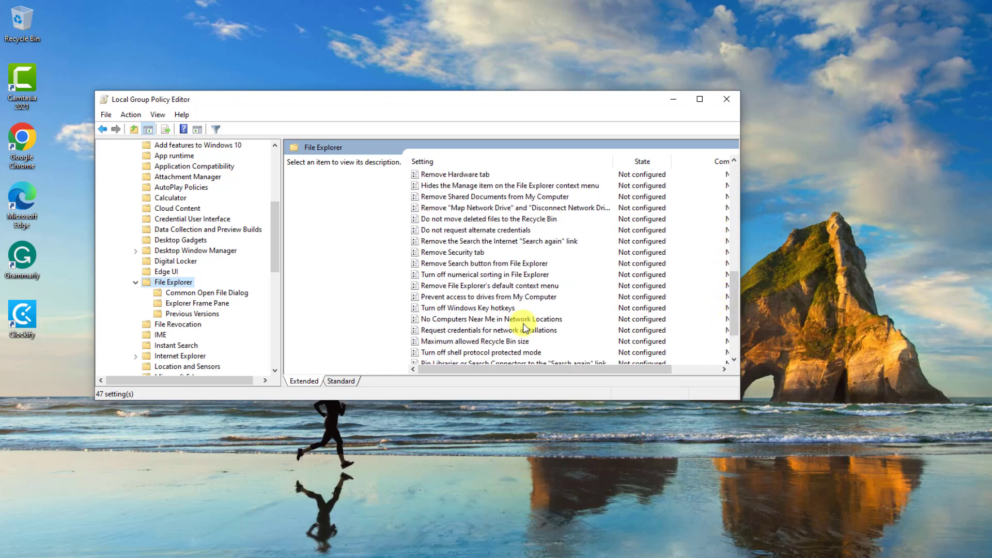
click(493, 310)
double_click(493, 312)
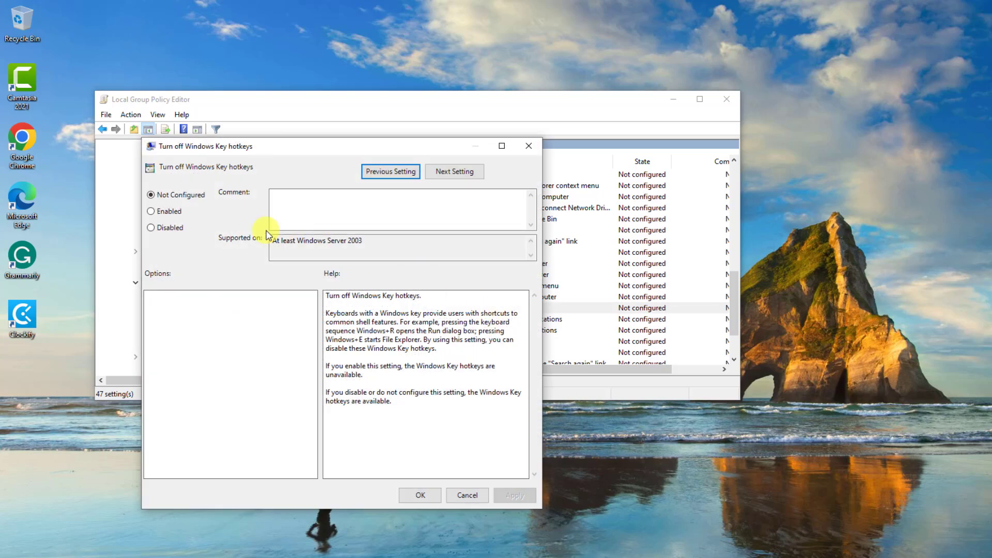
click(168, 211)
click(514, 495)
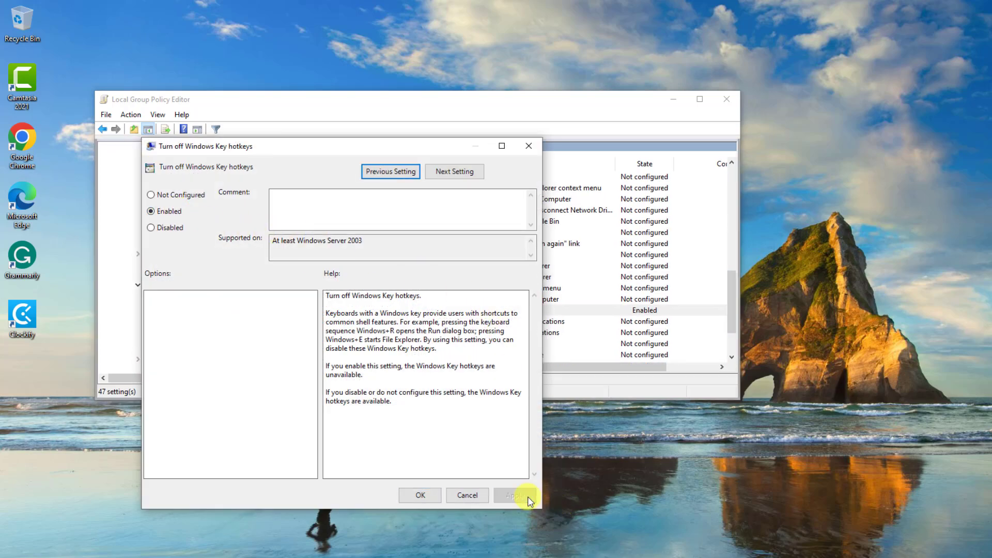
click(429, 497)
click(727, 99)
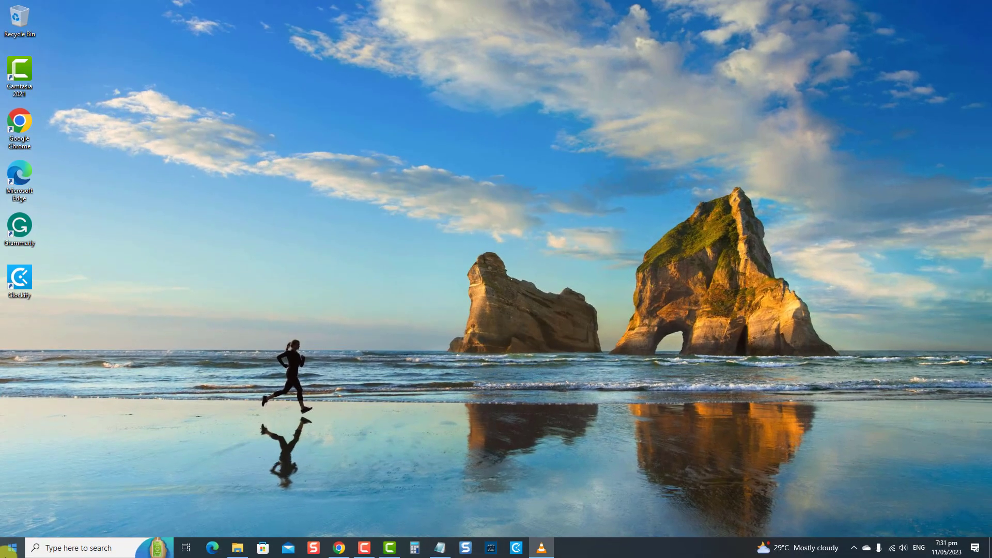
key(super)
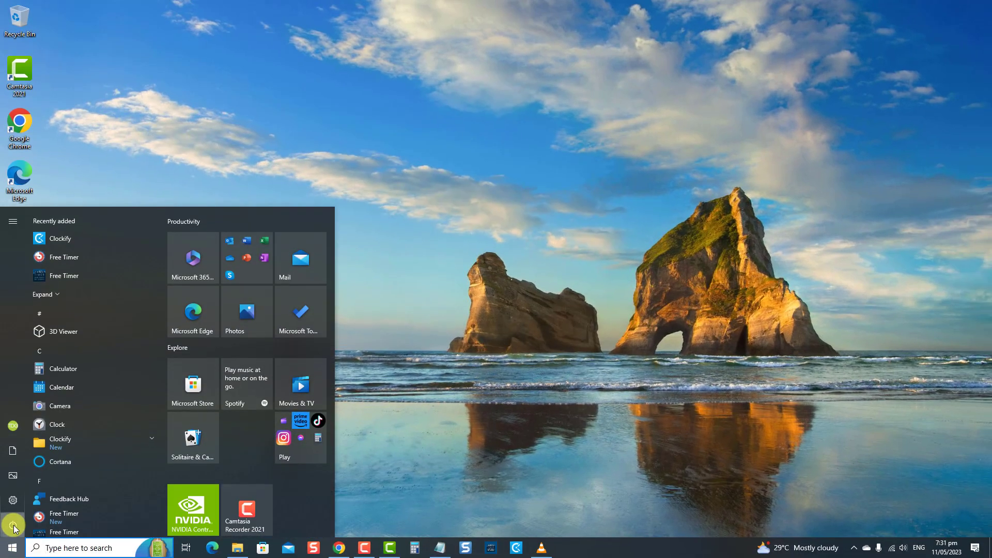
Open the Start menu's power options to restart the PC
click(12, 525)
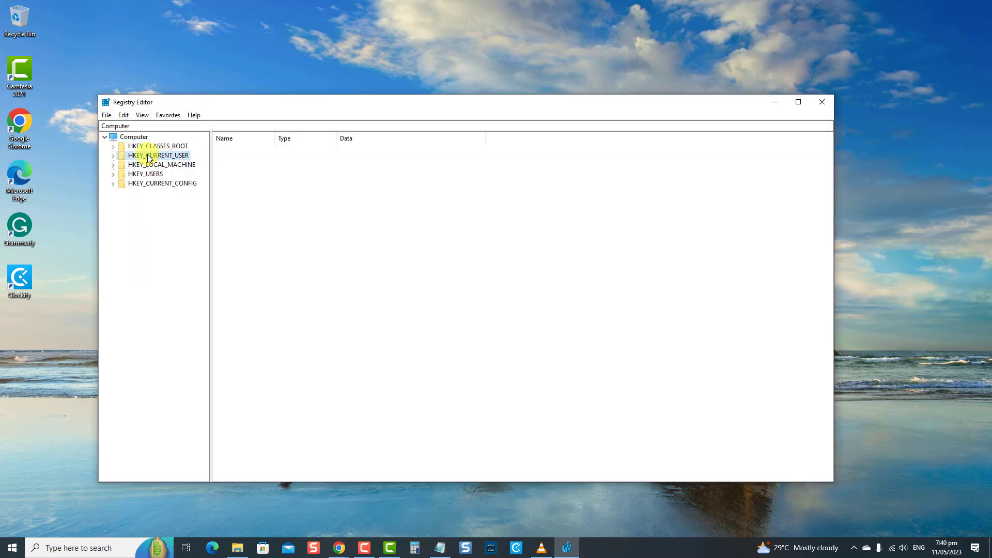
Expand and collapse each of the five HKEY root hives, then close Registry Editor
click(157, 145)
click(158, 155)
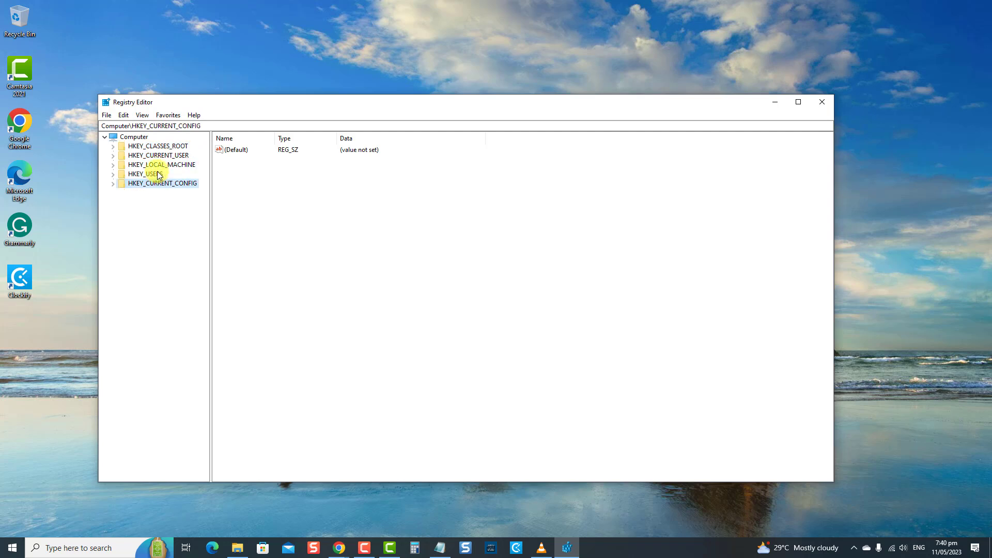
click(113, 174)
click(114, 174)
click(114, 165)
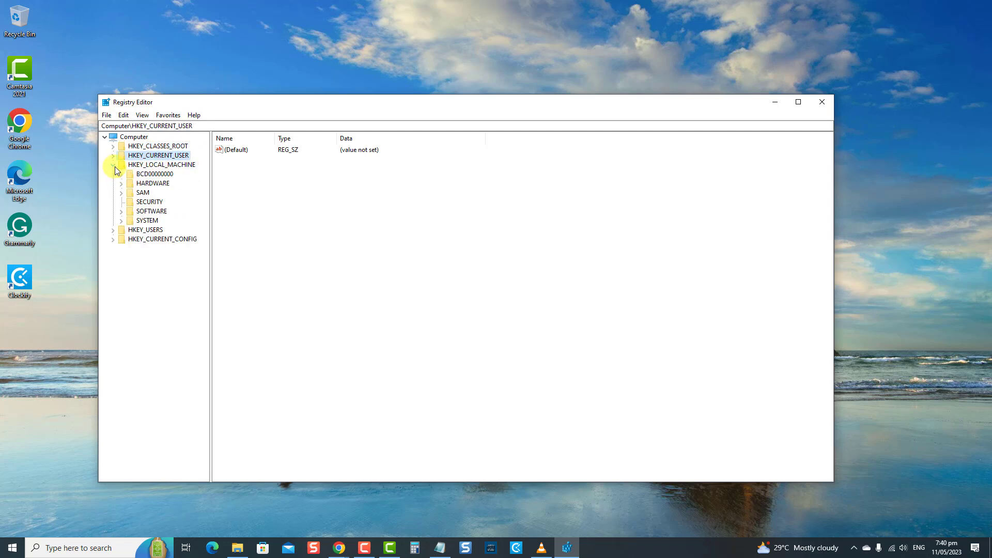
click(114, 165)
click(114, 156)
click(115, 156)
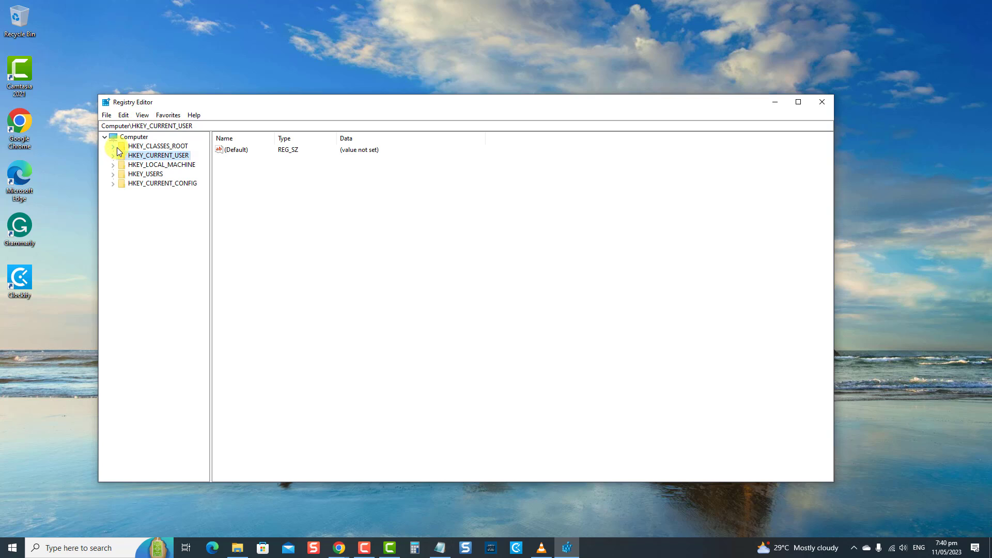
click(114, 147)
click(113, 138)
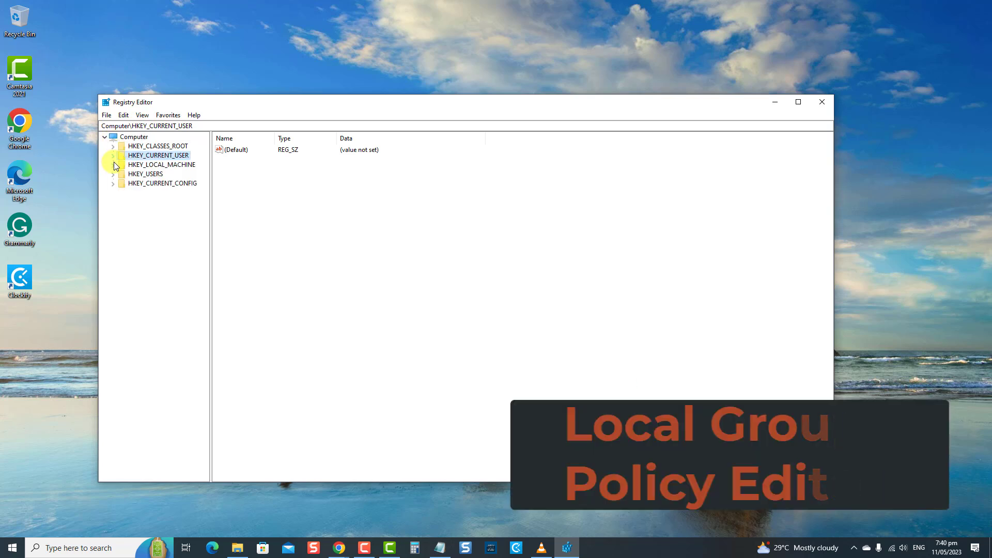
click(113, 183)
click(113, 184)
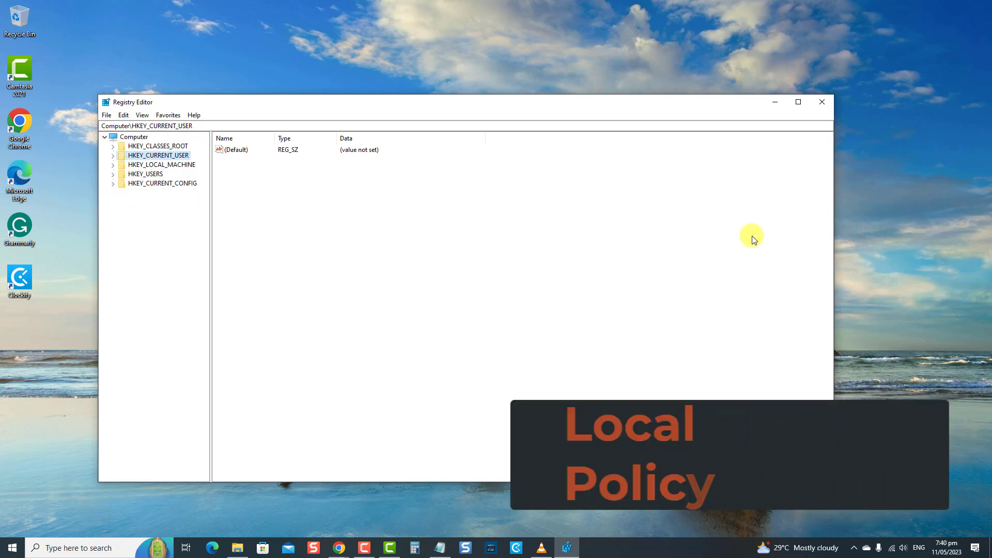
click(823, 111)
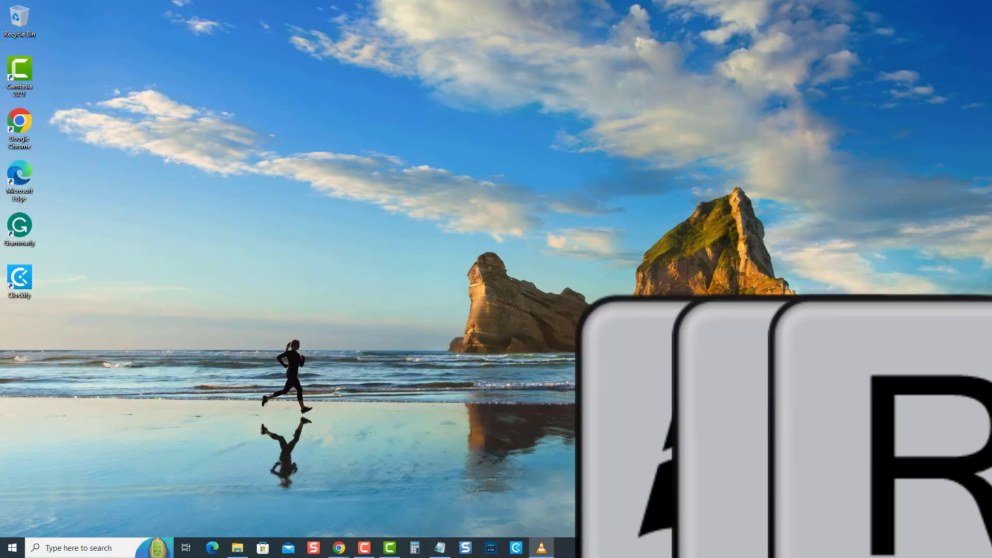
Launch Registry Editor with regedit and collapse the HKEY_CURRENT_USER branch
key(super+r)
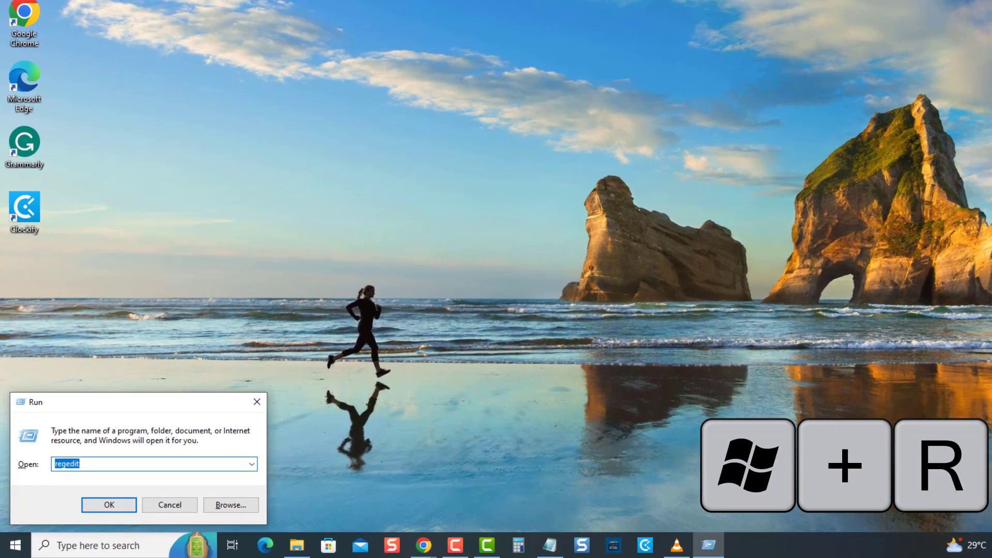
text(regedi)
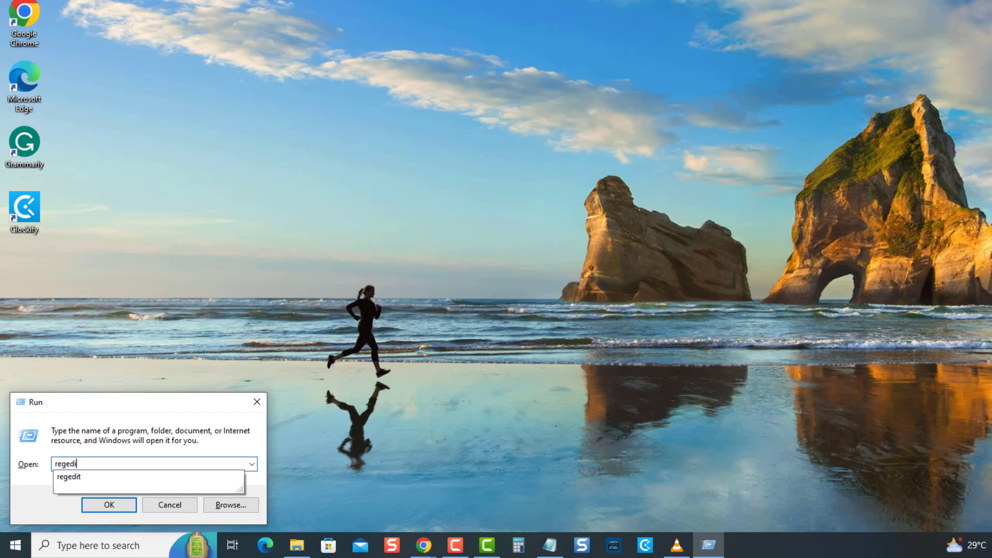
text(t)
key(Return)
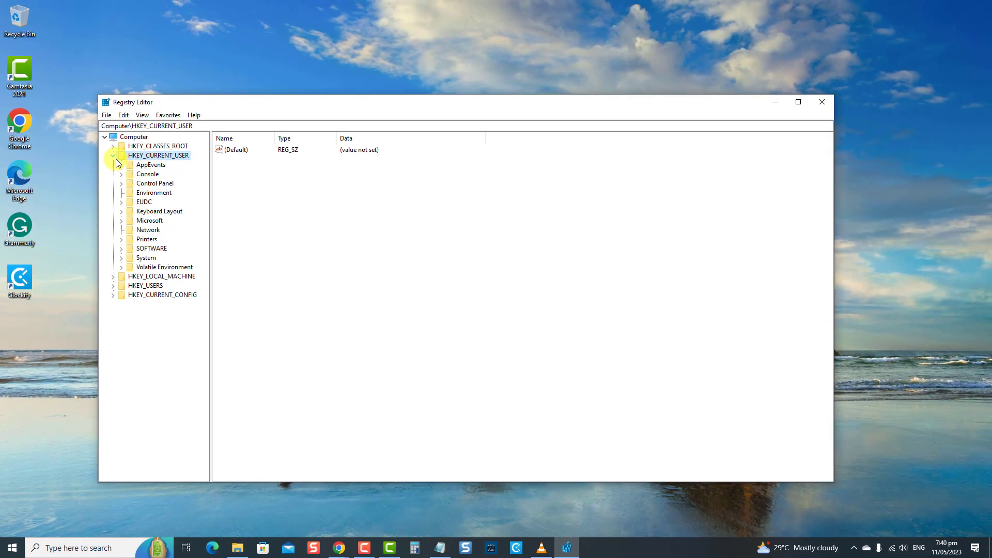
click(137, 69)
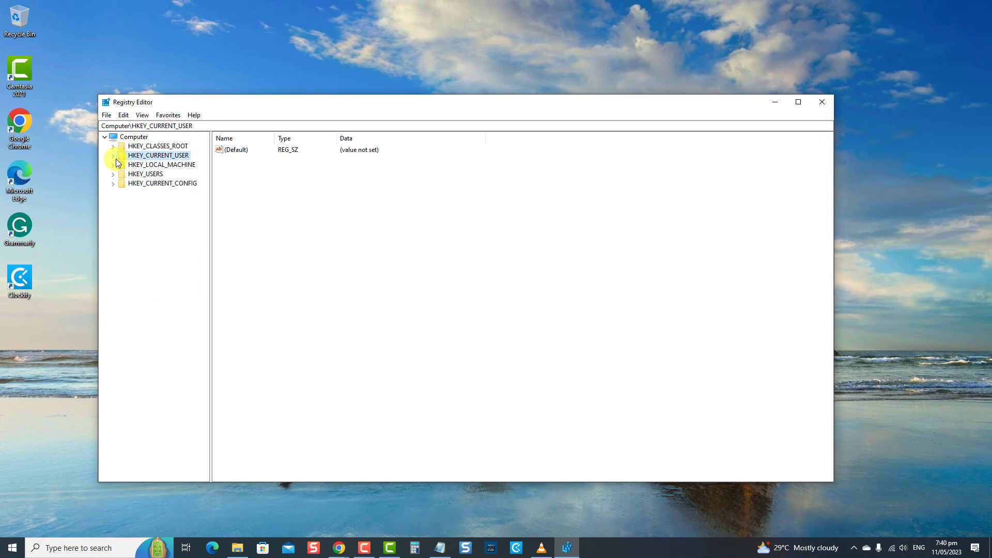
Expand HKEY_LOCAL_MACHINE\SOFTWARE\Microsoft\Windows\CurrentVersion\Policies in the key tree
click(113, 166)
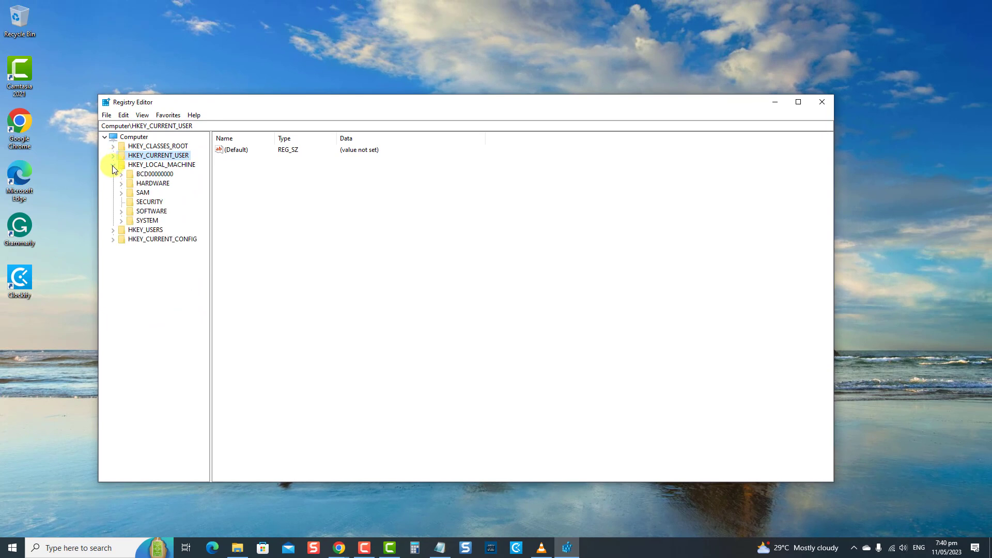
click(121, 211)
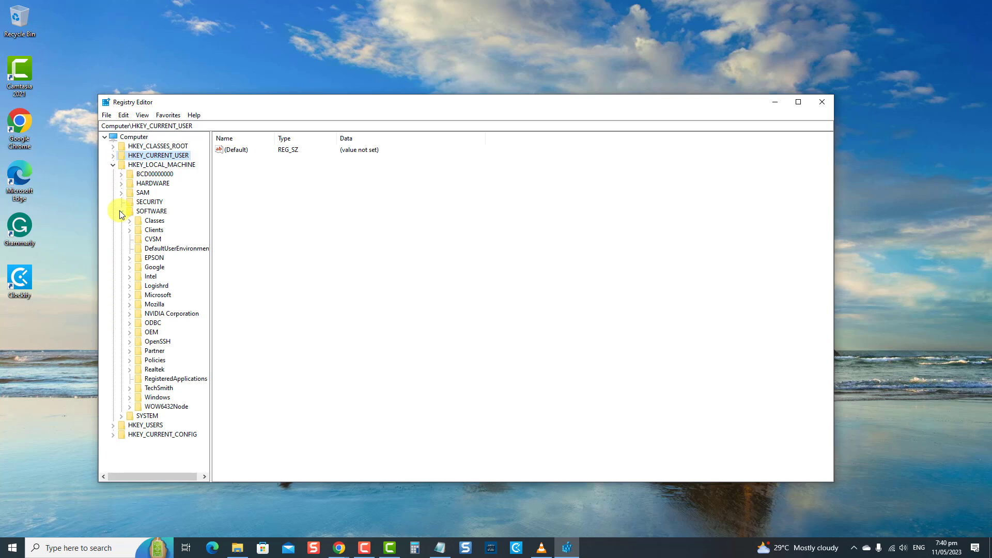
click(129, 295)
drag(211, 295, 302, 291)
drag(292, 201, 290, 435)
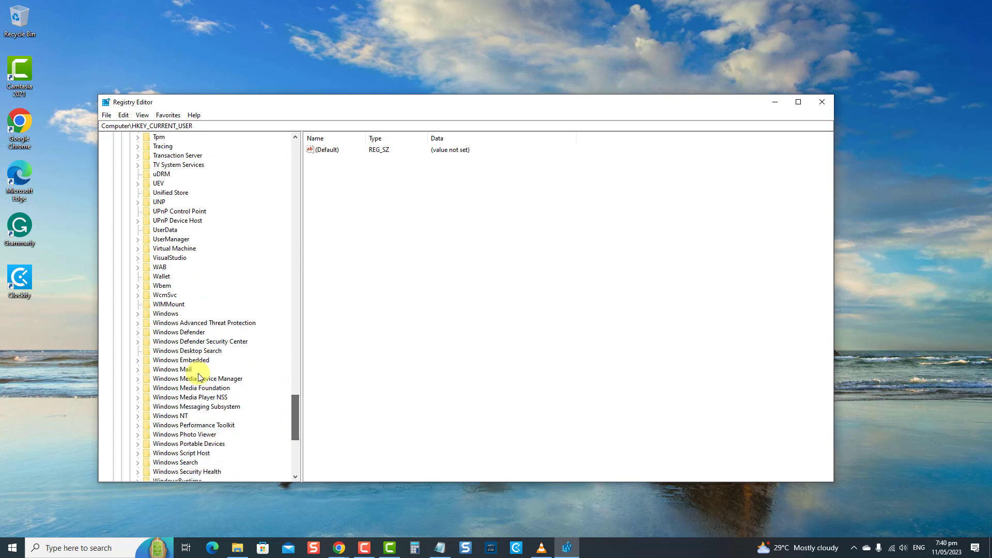
click(138, 315)
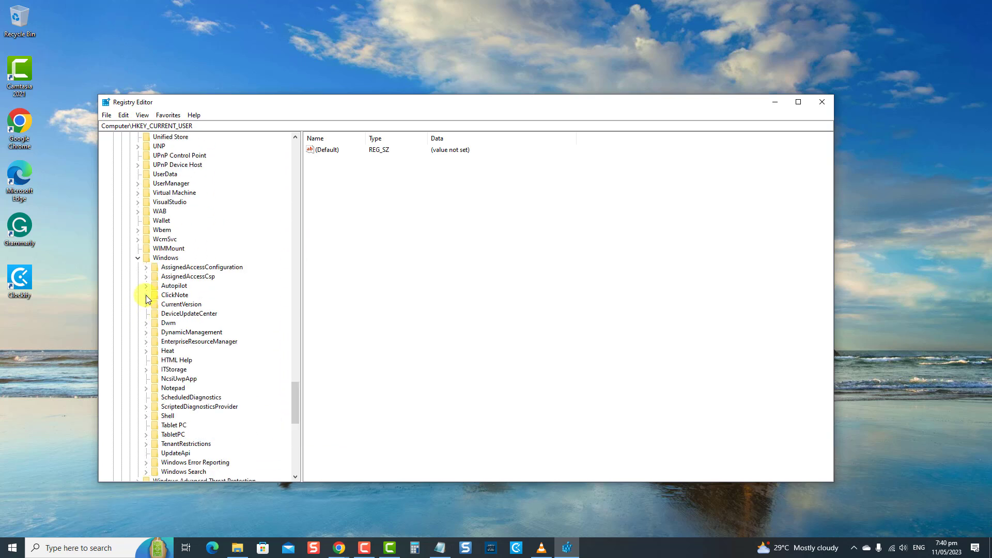
click(147, 305)
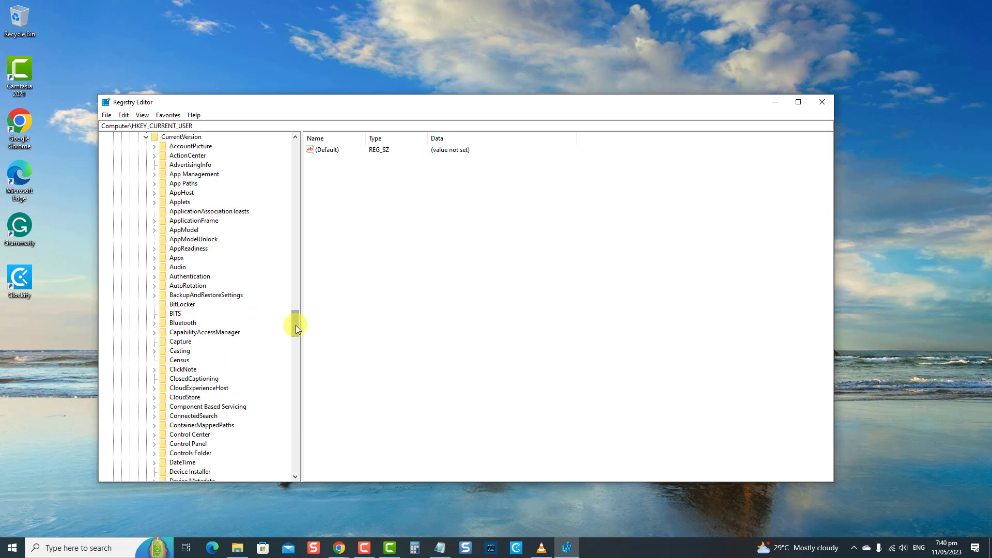
drag(295, 324, 295, 388)
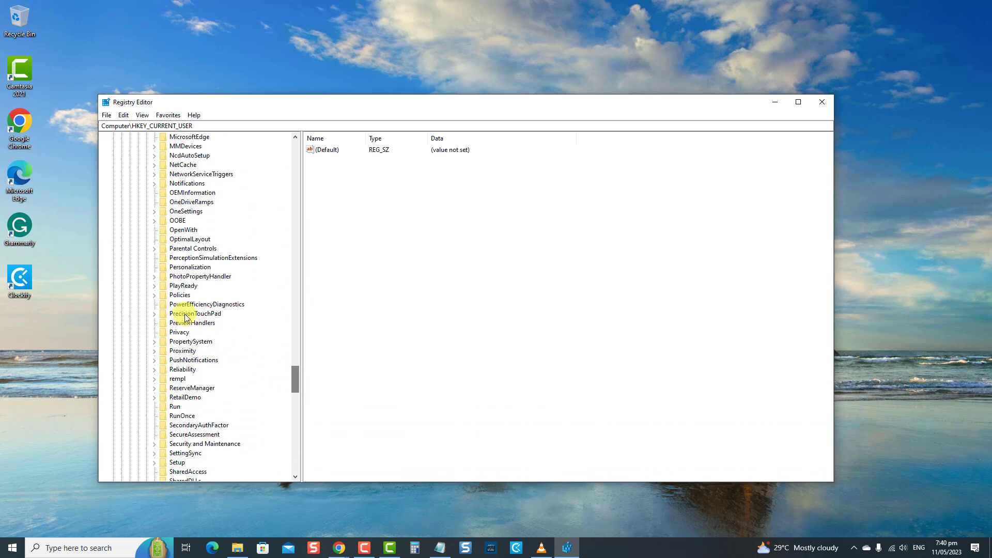
click(156, 296)
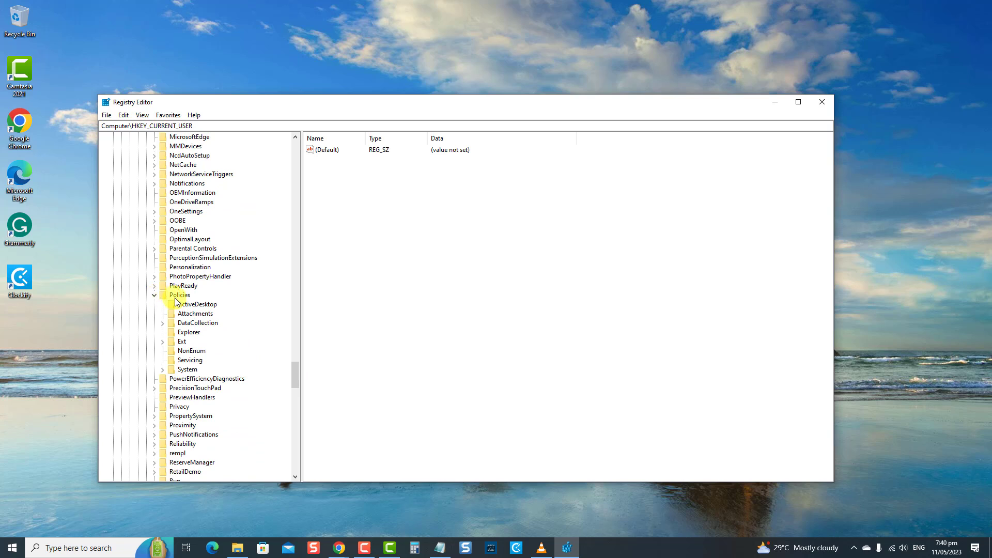
Create a new DWORD (32-bit) value named NokeyShorts under the Explorer key
click(189, 333)
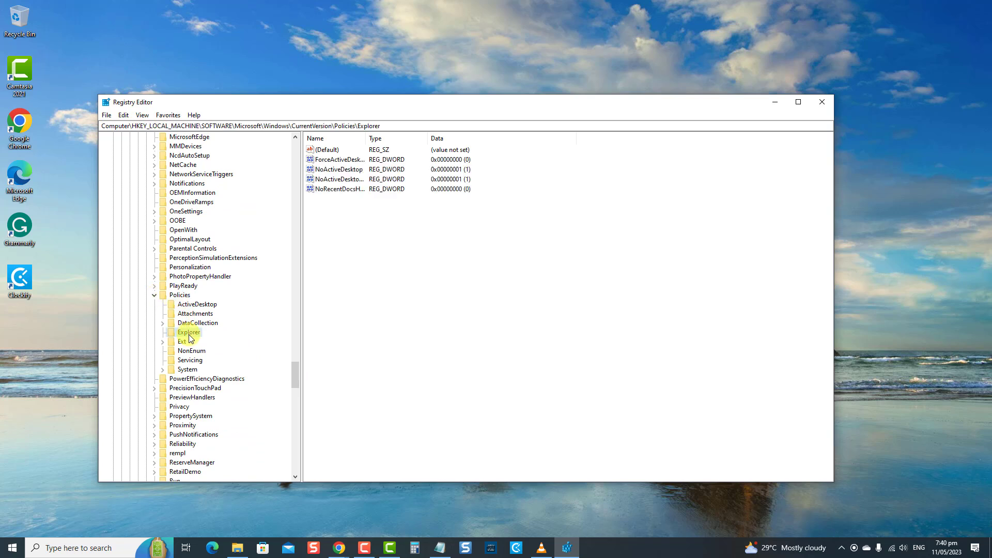
right_click(341, 335)
mouse_move(349, 340)
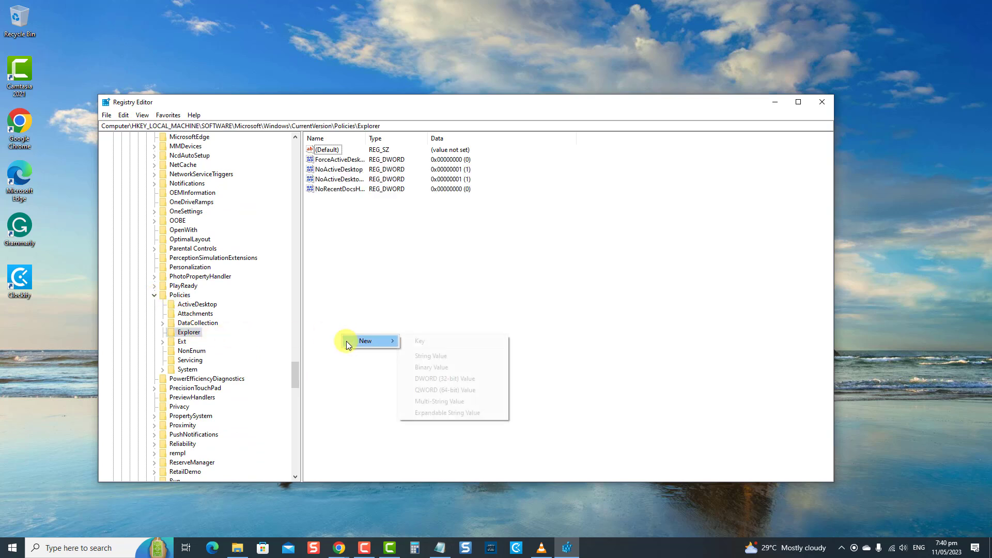
click(429, 379)
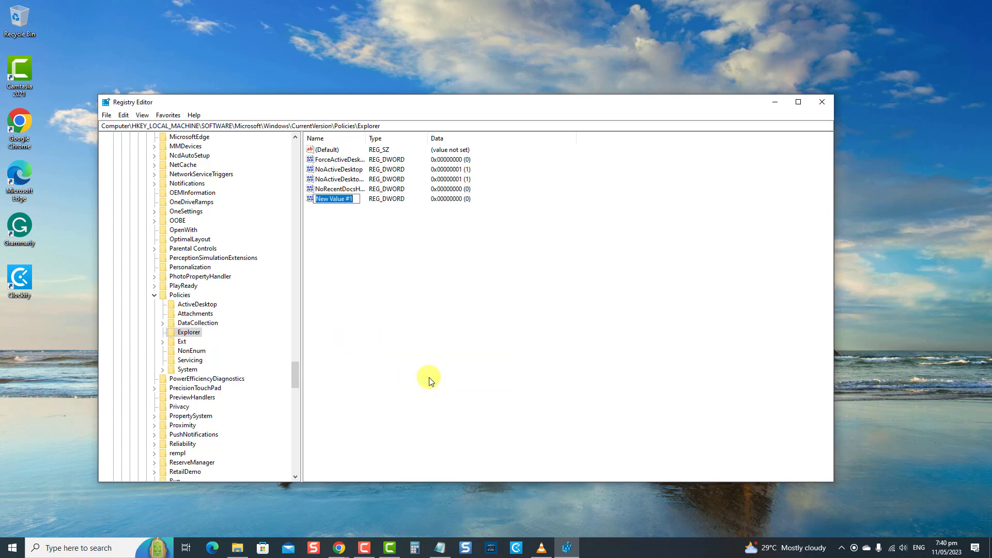
text(NokeyShorts)
key(Return)
Set NokeyShorts data to 1 and close Registry Editor
double_click(330, 200)
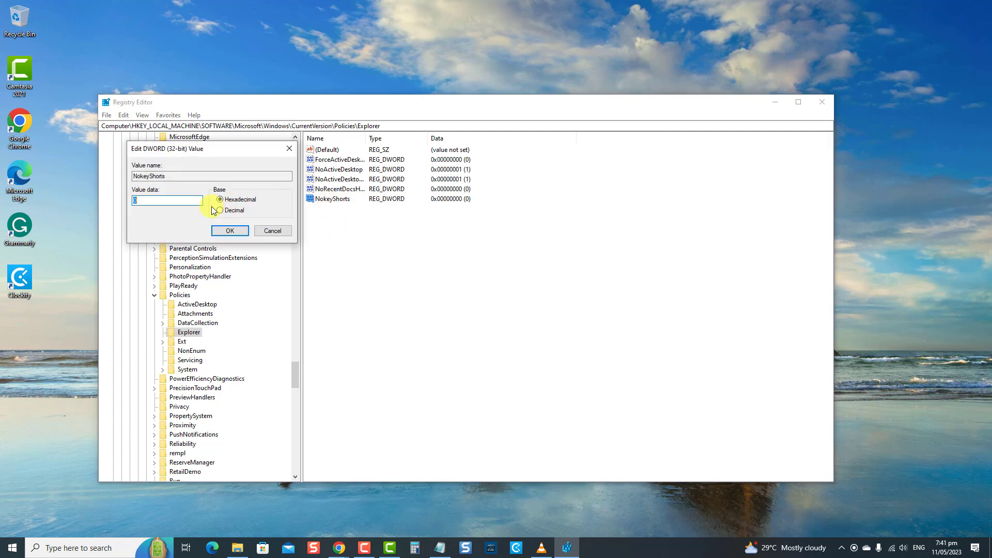
text(1)
click(232, 231)
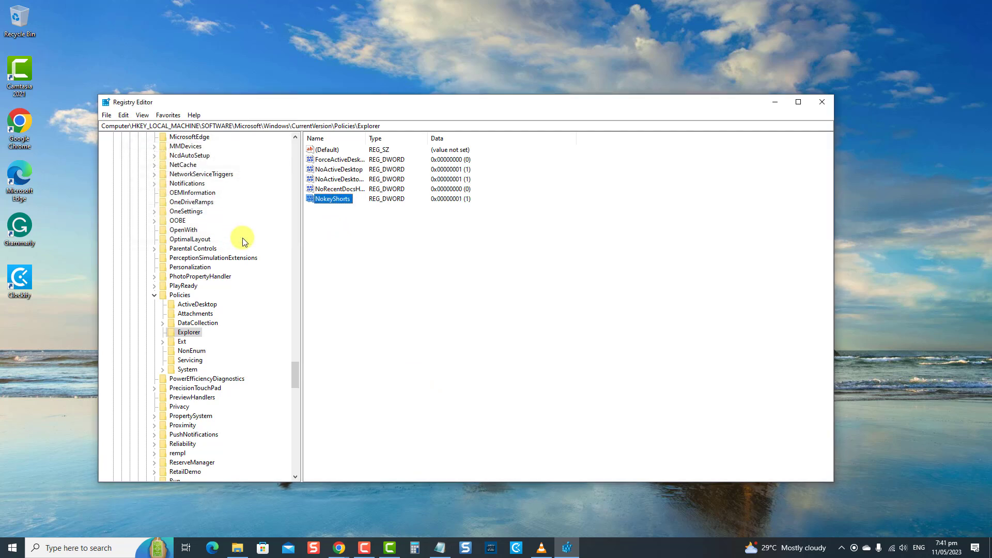
click(822, 103)
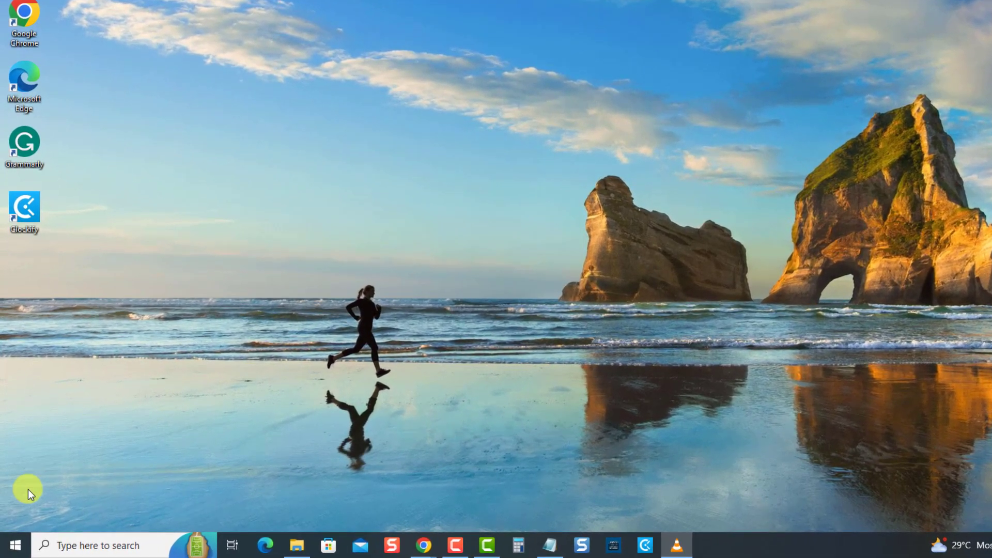
click(8, 549)
click(15, 521)
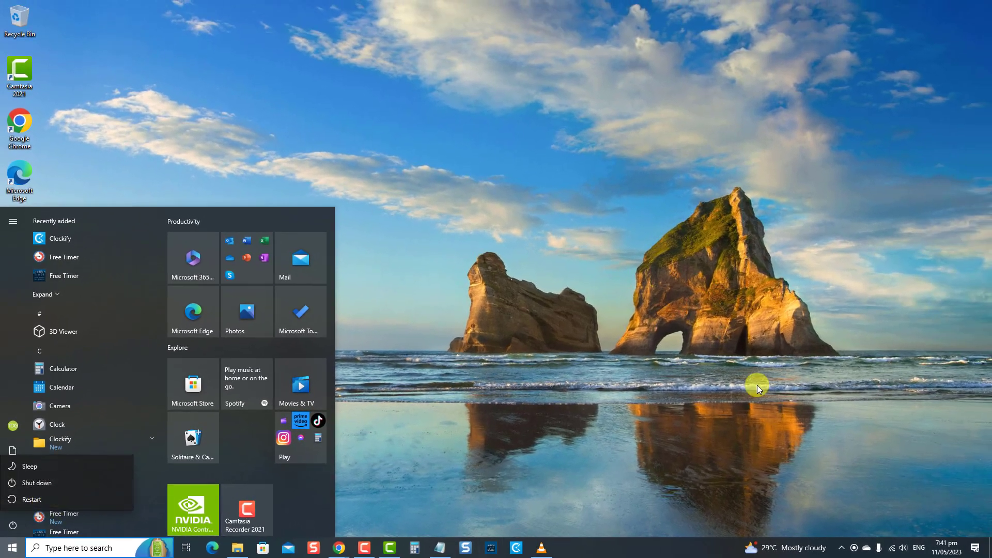
click(814, 330)
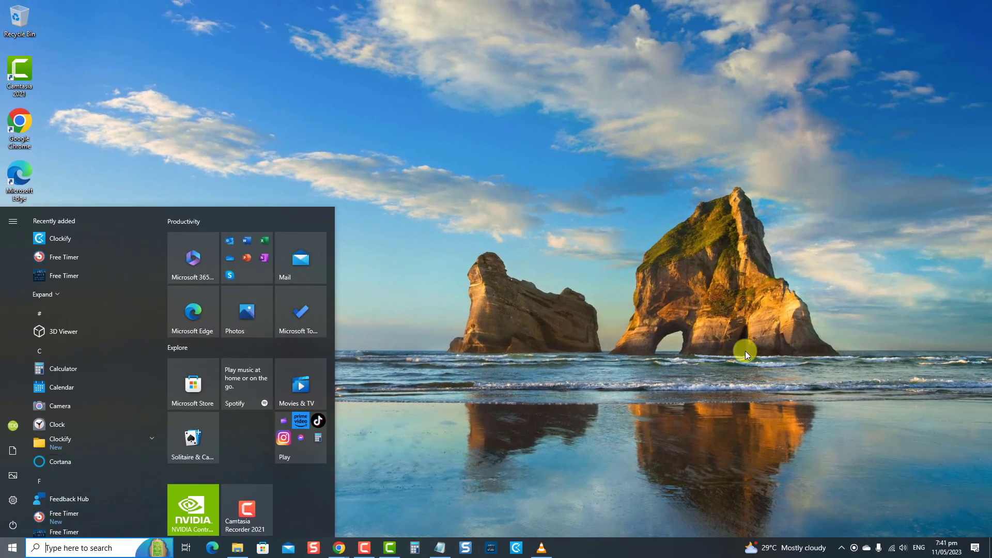
click(807, 341)
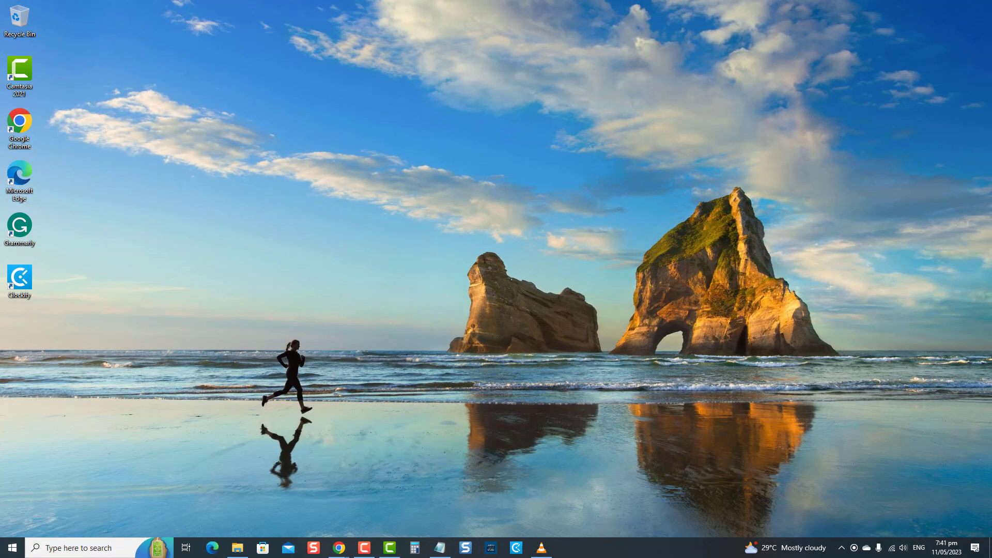